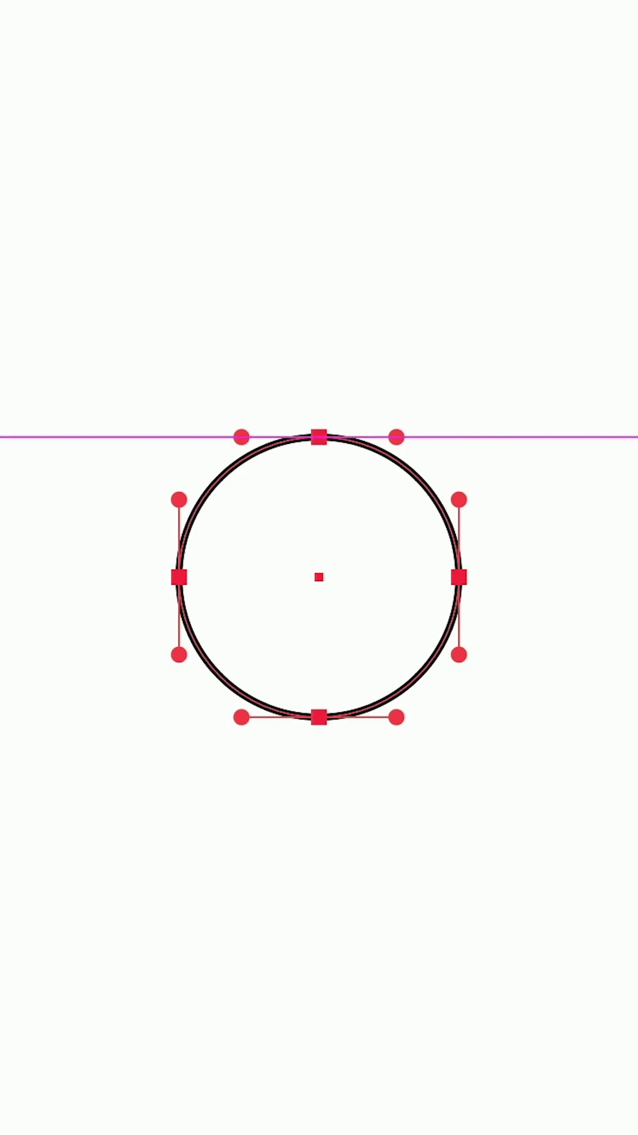
# - Add guides at the circle's edges, draw a square between them, and reveal both shapes' anchor points
pyautogui.moveTo(319, 0); pyautogui.dragTo(319, 716)
pyautogui.moveTo(9, 352); pyautogui.dragTo(179, 594)
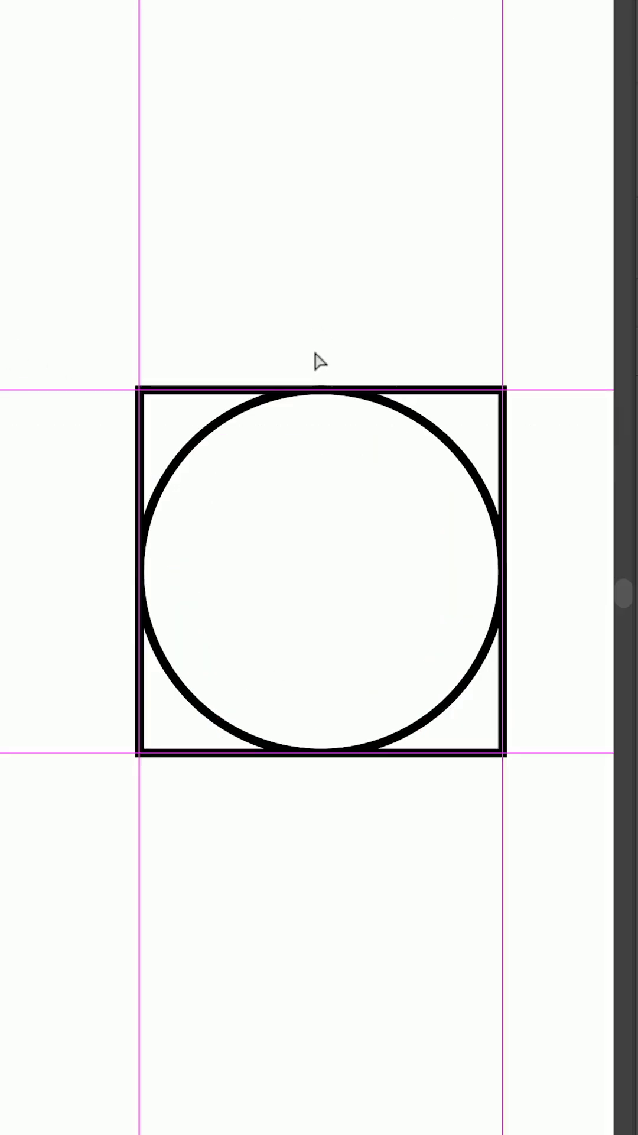
pyautogui.moveTo(138, 390)
pyautogui.mouseDown()
pyautogui.moveTo(354, 544)
pyautogui.moveTo(510, 736)
pyautogui.mouseUp()
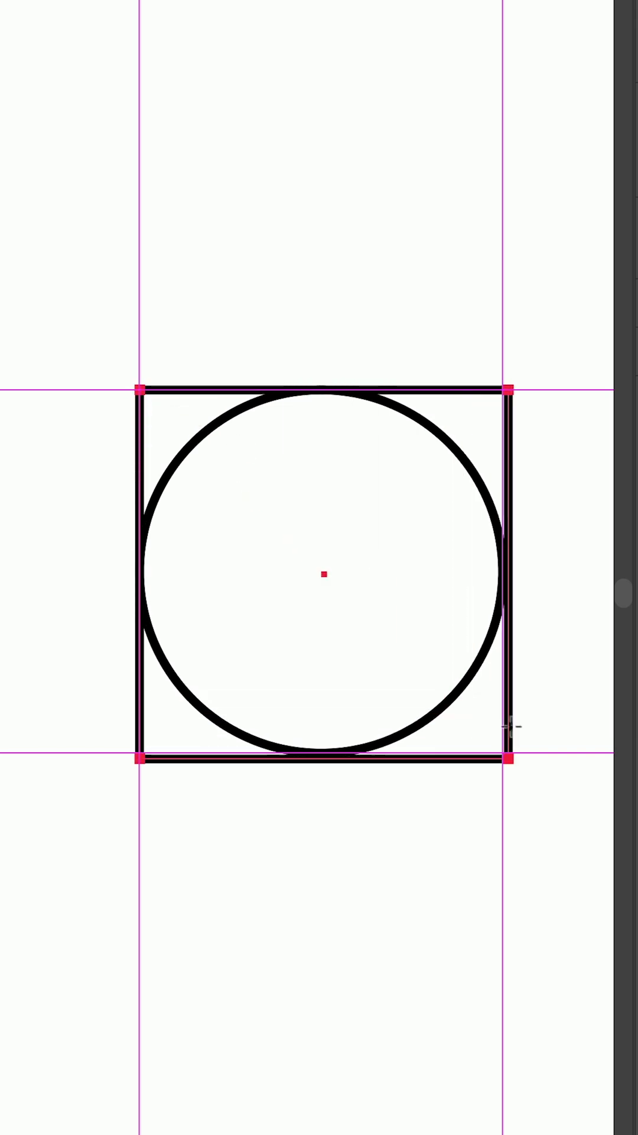
pyautogui.click(329, 380)
pyautogui.press('a')
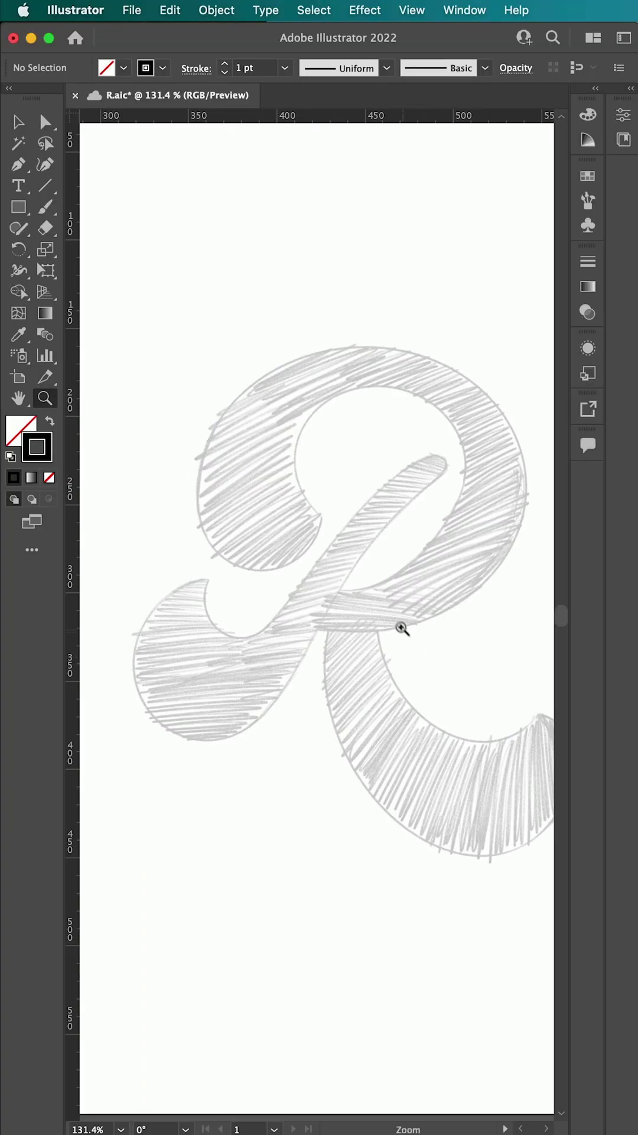
# - Zoom out so the entire sketched R fits in view
pyautogui.moveTo(398, 623); pyautogui.dragTo(304, 621)
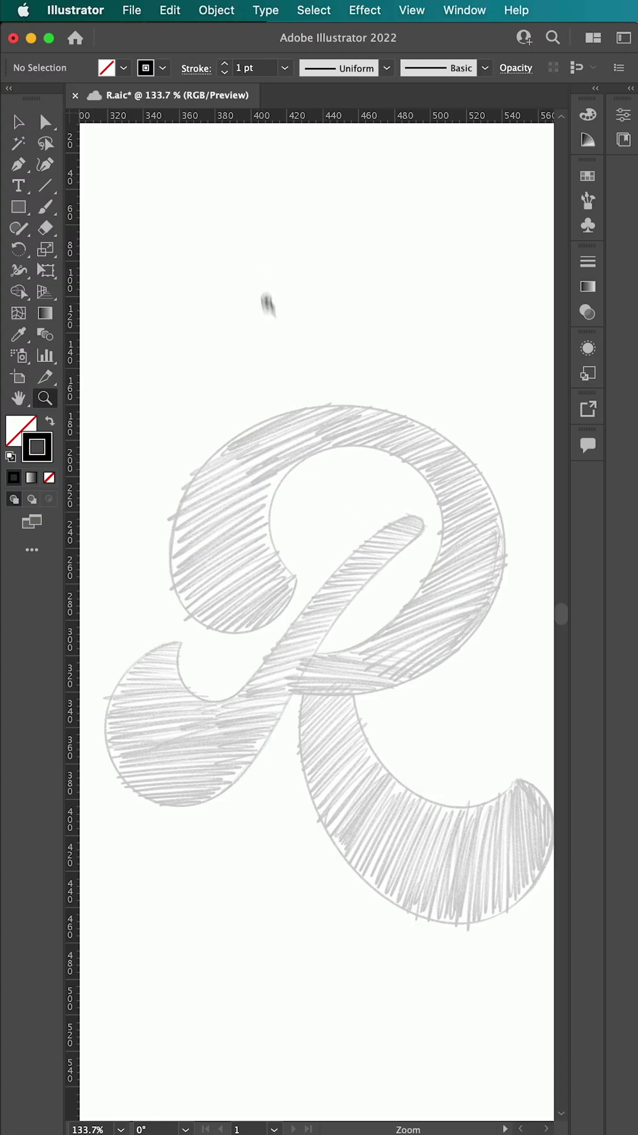
# - Place a horizontal guide at the R's top and a vertical guide at its left extreme
pyautogui.moveTo(347, 122); pyautogui.dragTo(351, 413)
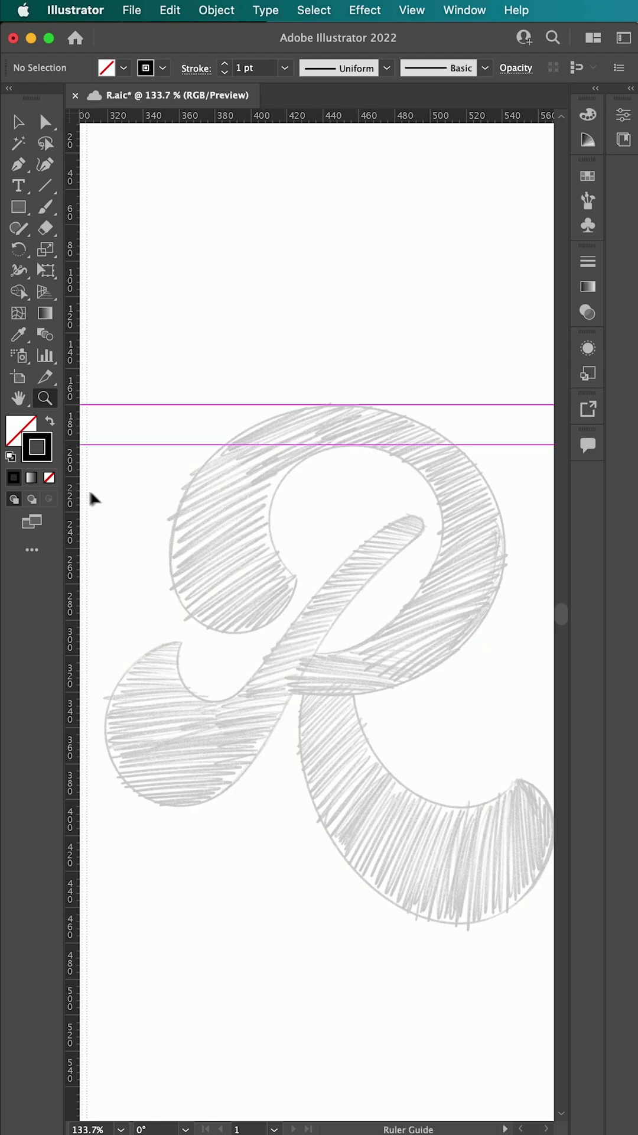
pyautogui.moveTo(170, 508); pyautogui.dragTo(170, 509)
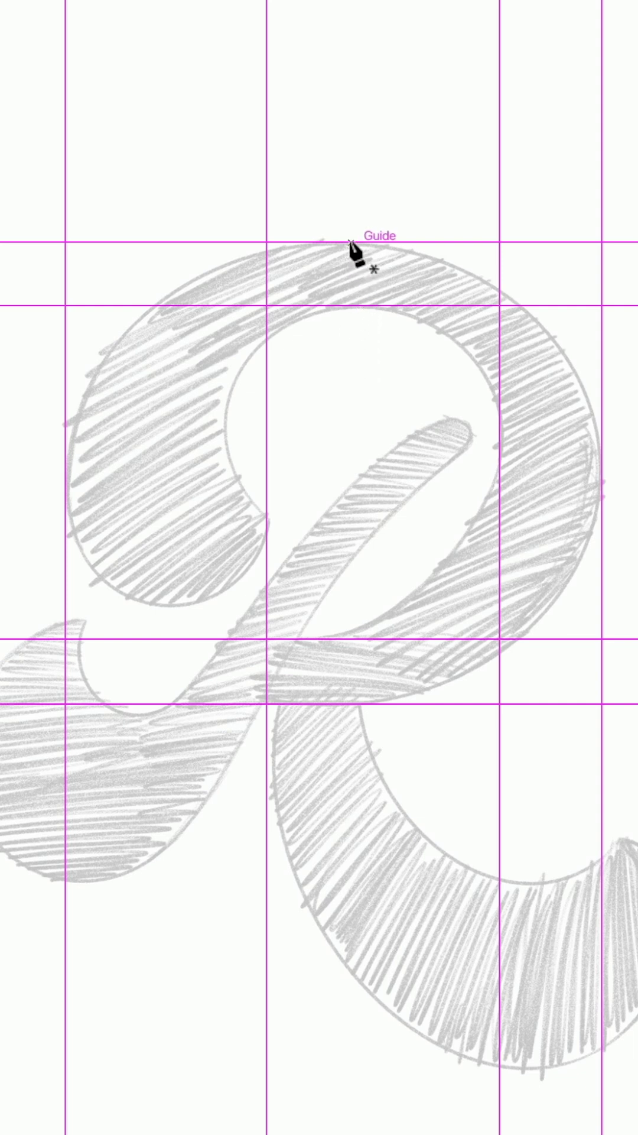
# - Pen anchors at the R's top (horizontal handles) and left extreme (vertical handles), then shorten the top-left handle
pyautogui.moveTo(349, 242); pyautogui.dragTo(236, 242)
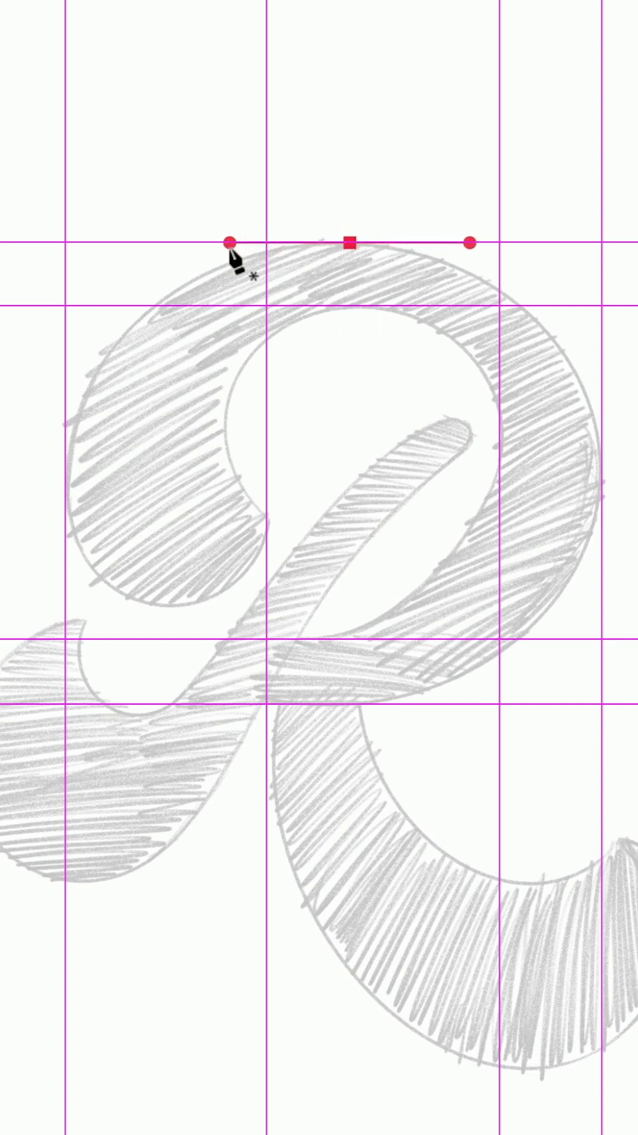
pyautogui.moveTo(66, 479); pyautogui.dragTo(66, 329)
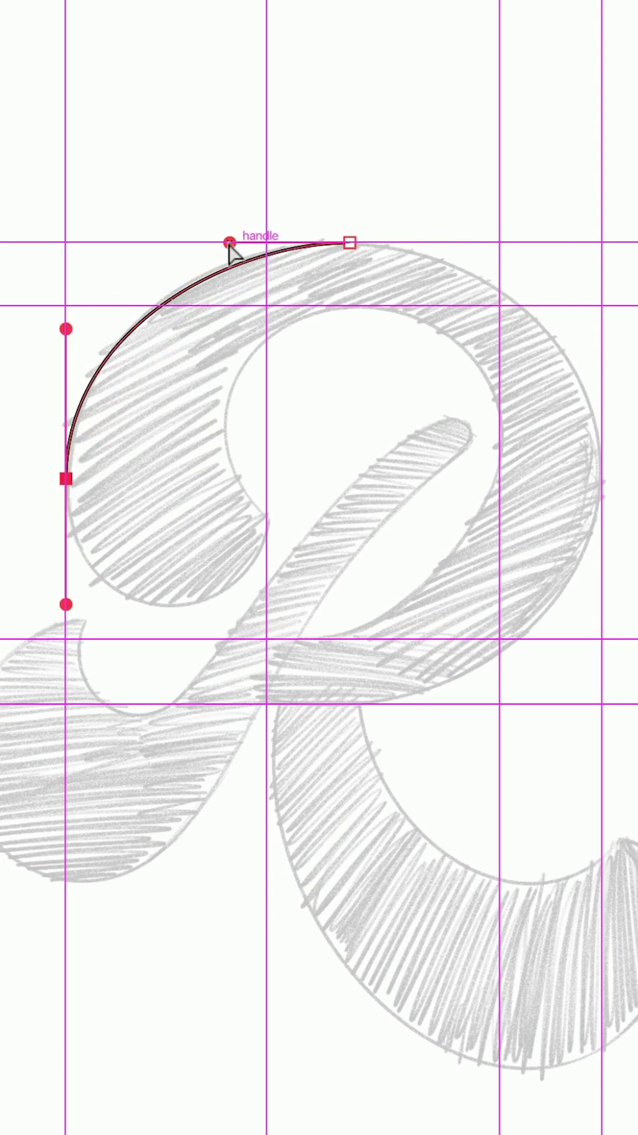
pyautogui.moveTo(230, 242); pyautogui.dragTo(208, 242)
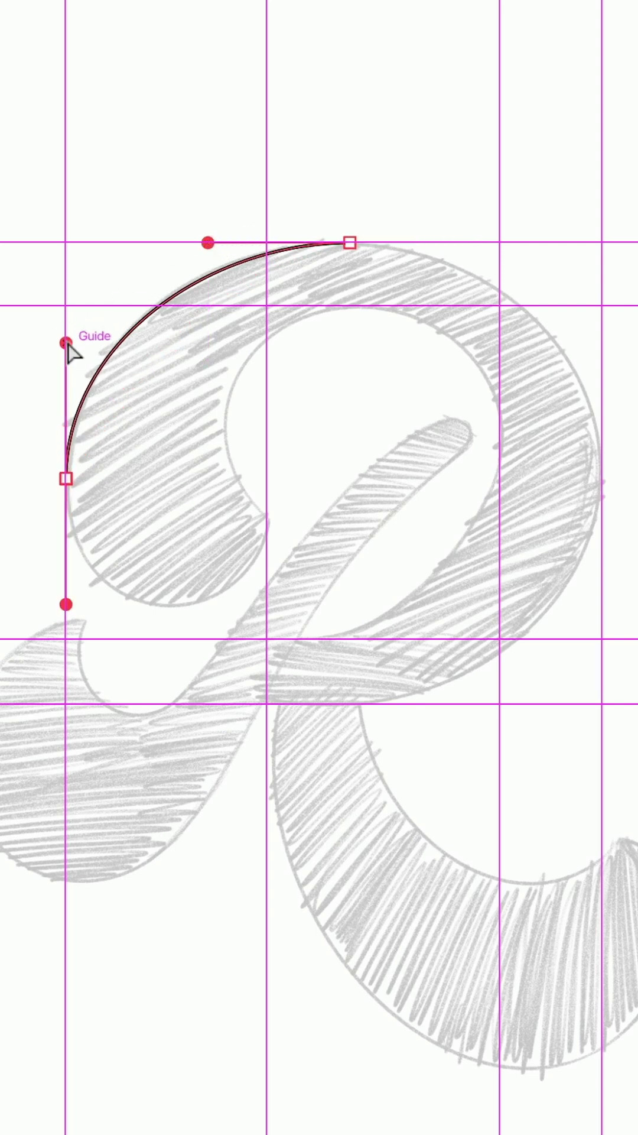